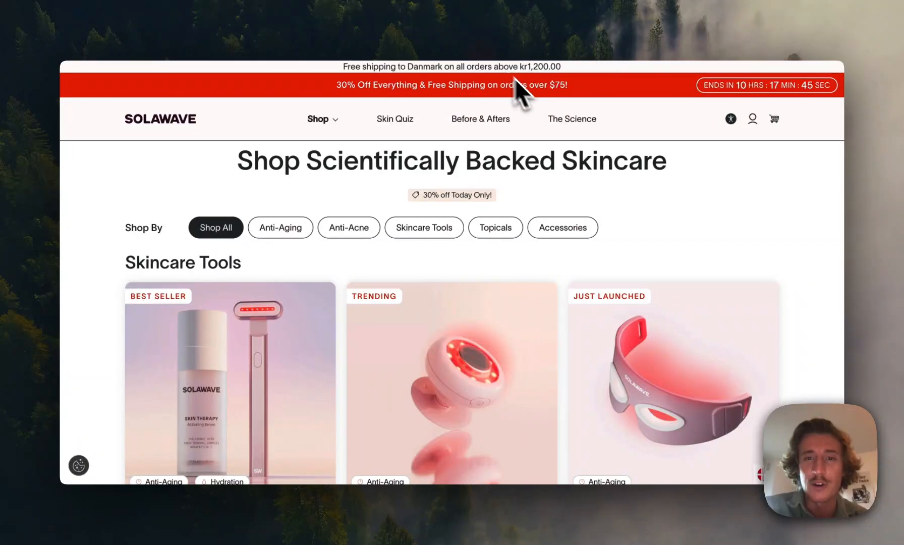
Switch to the Shopify admin and open the Countdown timer bar #2 details from the newest releases in Section Store's Explore Sections page.
{"action": "scroll", "coordinate": [554, 107], "scroll_direction": "down", "scroll_amount": 1}
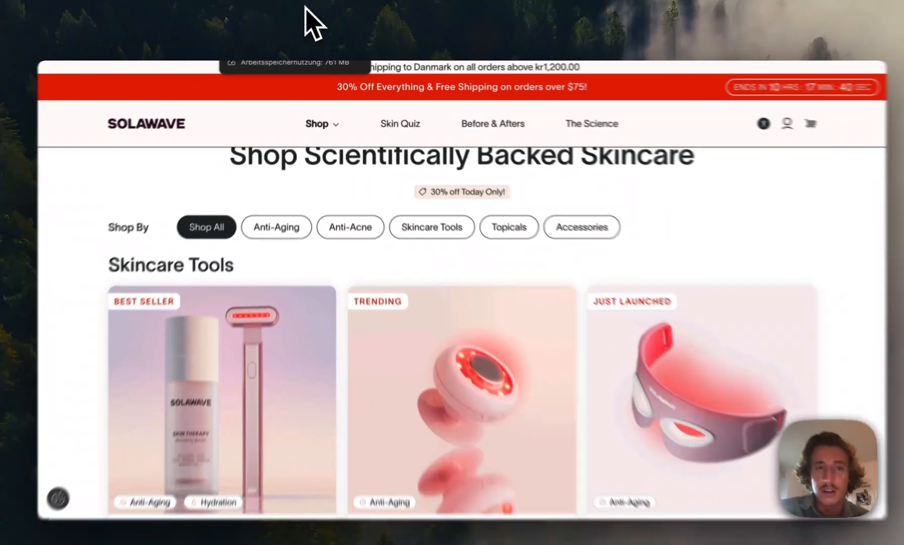
{"action": "left_click", "coordinate": [307, 12]}
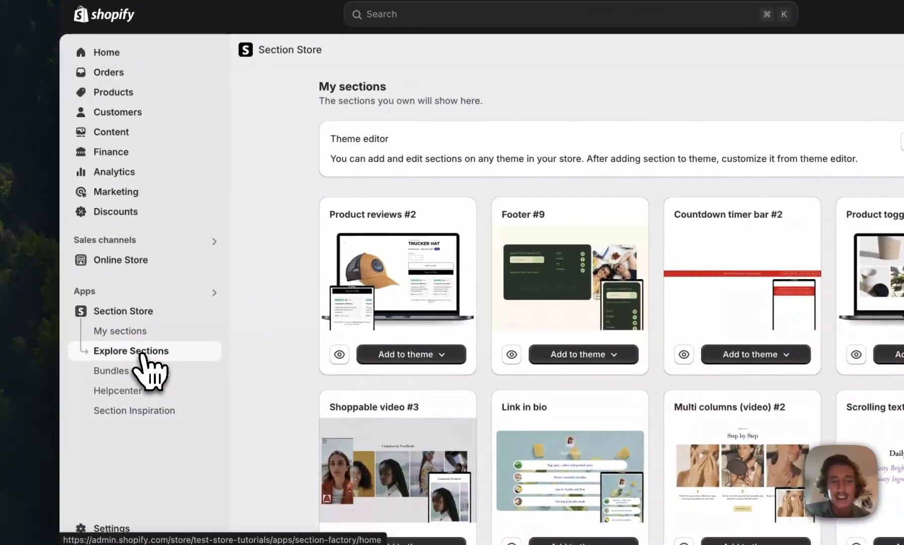
{"action": "left_click", "coordinate": [115, 363]}
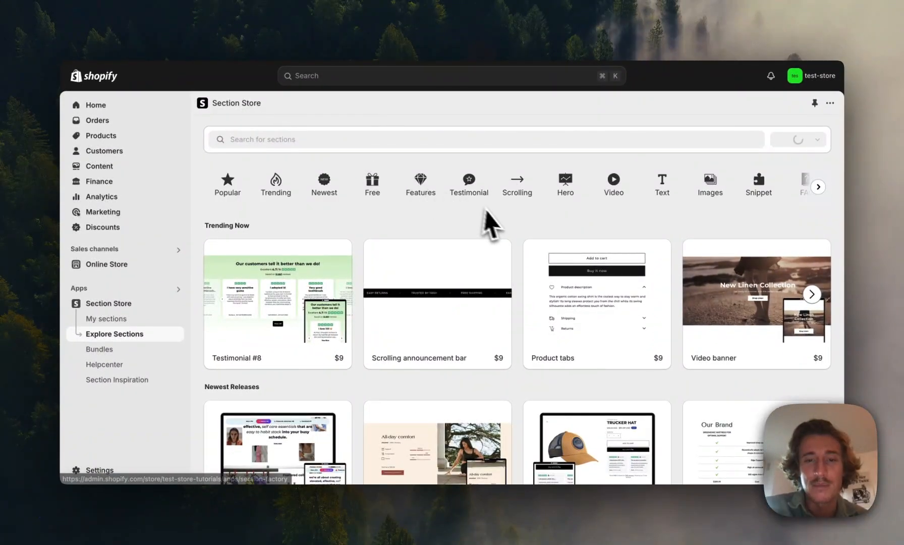
{"action": "scroll", "coordinate": [537, 227], "scroll_direction": "down", "scroll_amount": 5}
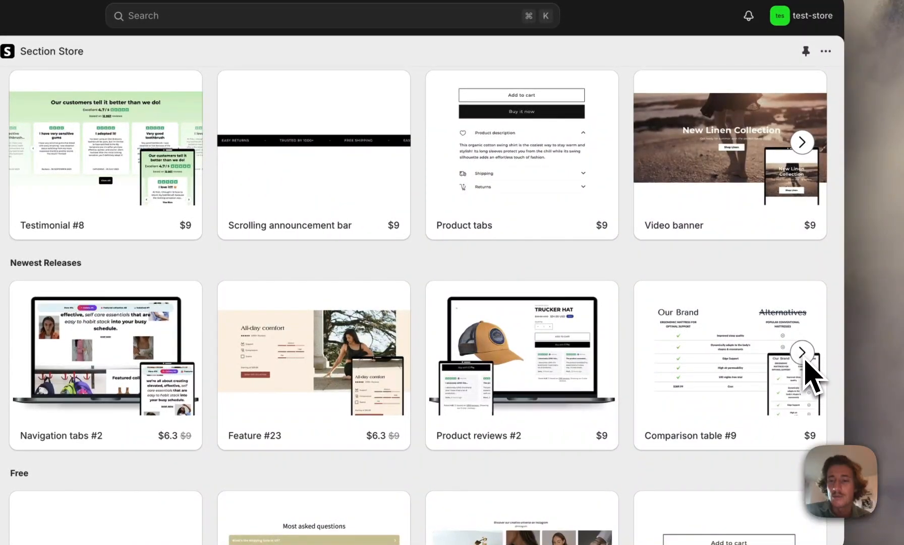
{"action": "left_click", "coordinate": [806, 360]}
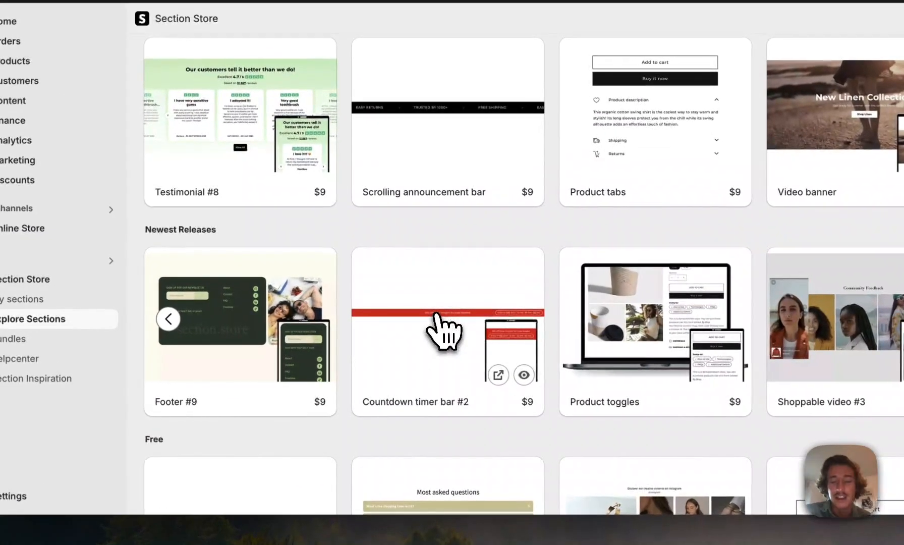
{"action": "left_click", "coordinate": [437, 318]}
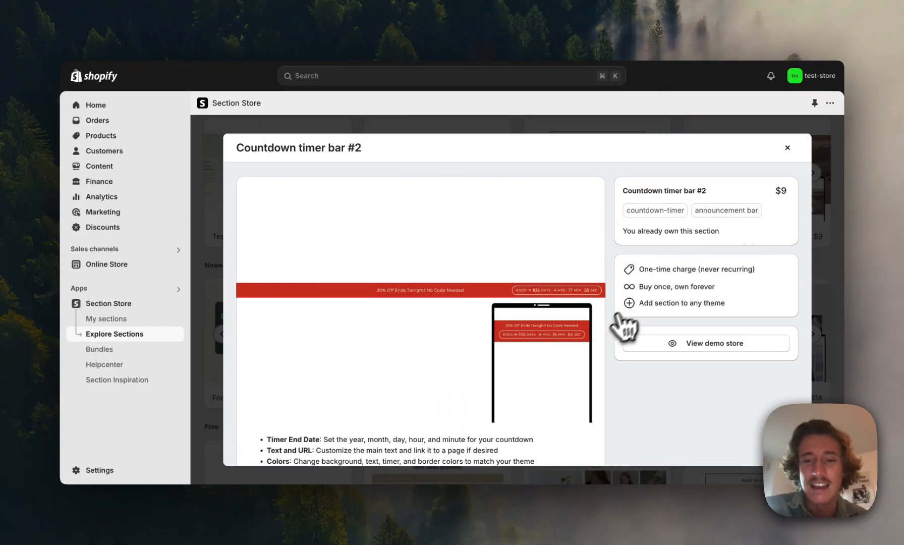
Read through the Countdown timer bar #2 feature list and close its details.
{"action": "scroll", "coordinate": [515, 308], "scroll_direction": "down", "scroll_amount": 3}
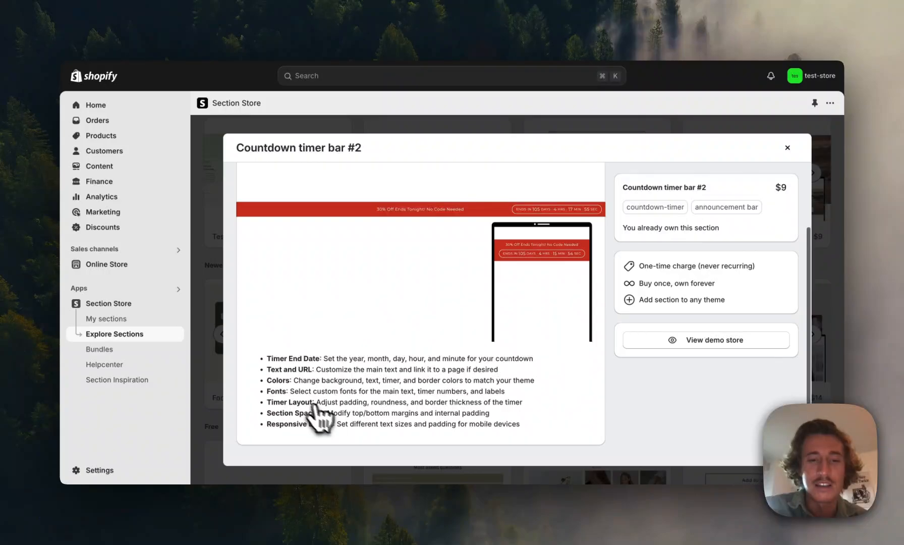
{"action": "scroll", "coordinate": [352, 335], "scroll_direction": "up", "scroll_amount": 3}
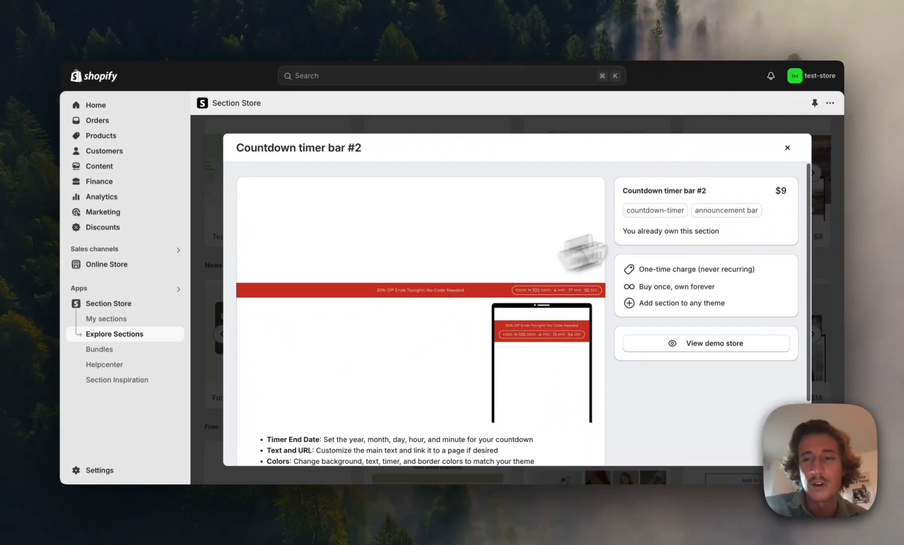
{"action": "left_click", "coordinate": [787, 148]}
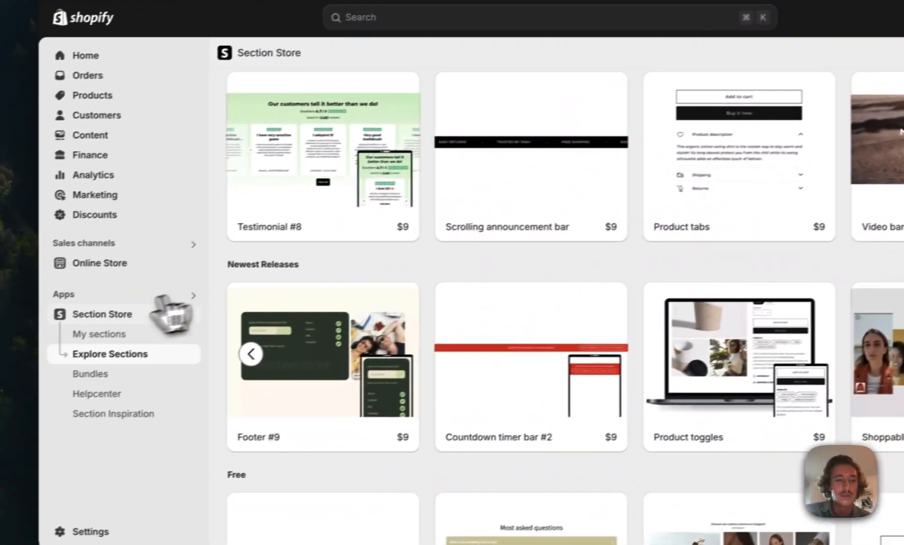
Under My sections, show the themes available for adding Countdown timer bar #2 and for customizing sections.
{"action": "left_click", "coordinate": [111, 334]}
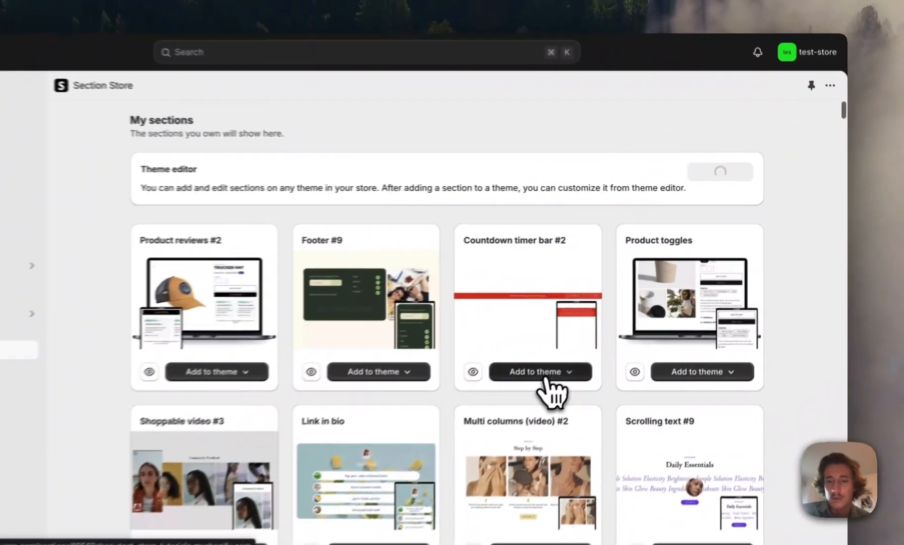
{"action": "left_click", "coordinate": [595, 339]}
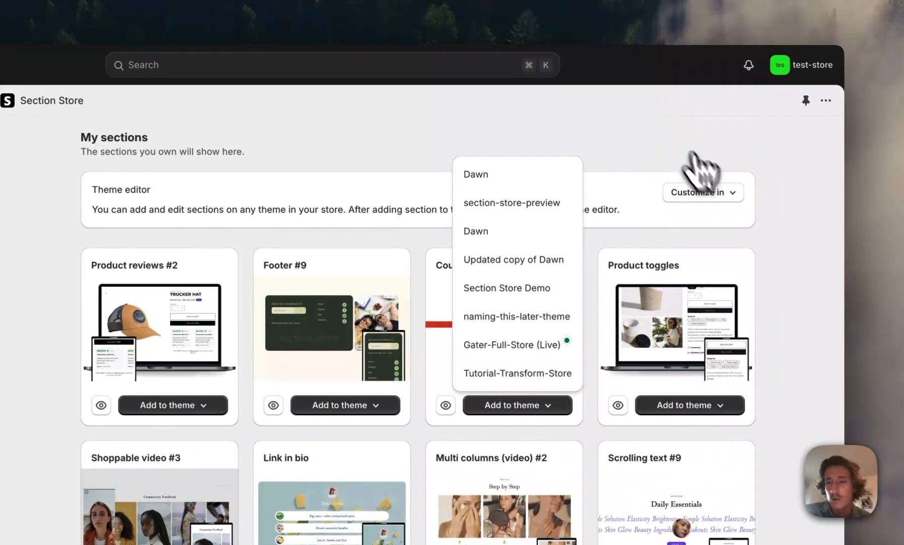
{"action": "left_click", "coordinate": [724, 193]}
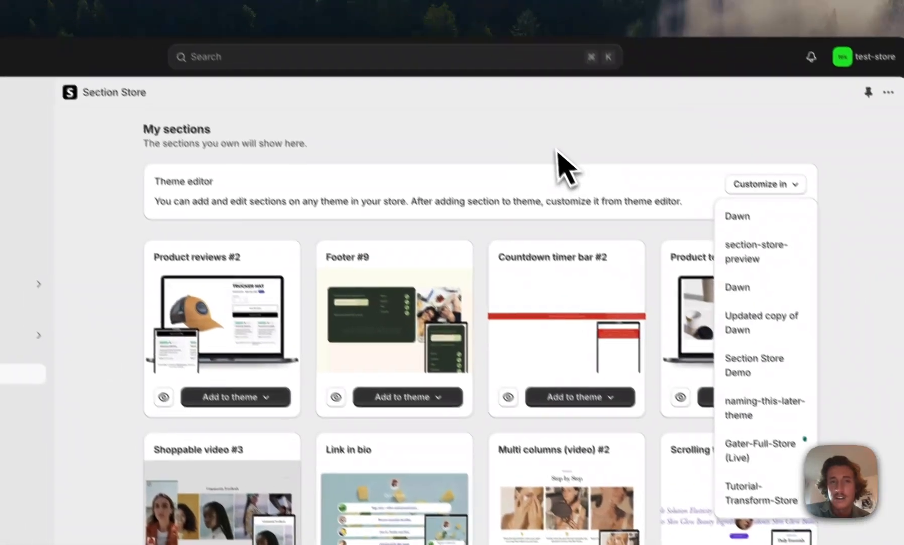
Switch to the Gater-Full-Store theme editor and preview the product-tabs template in the mobile view, returning to the desktop view.
{"action": "left_click", "coordinate": [495, 99]}
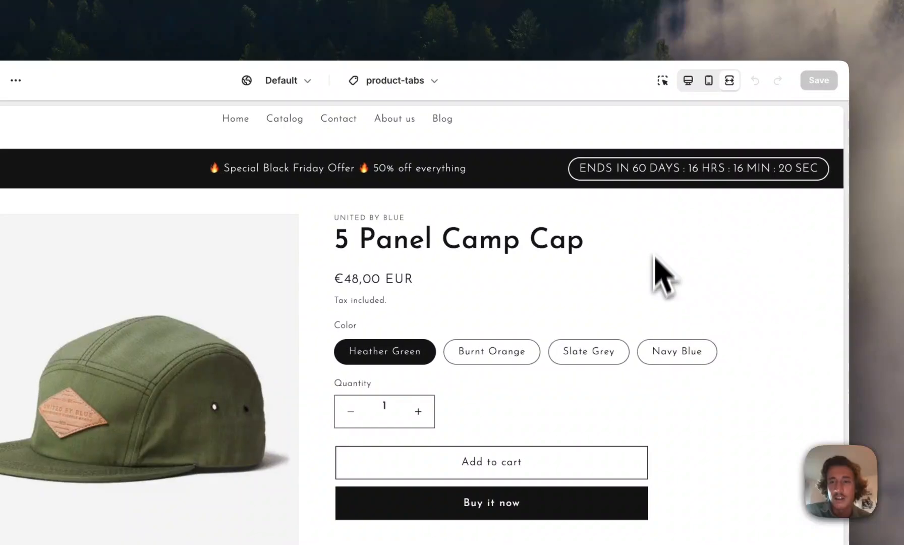
{"action": "left_click", "coordinate": [709, 81]}
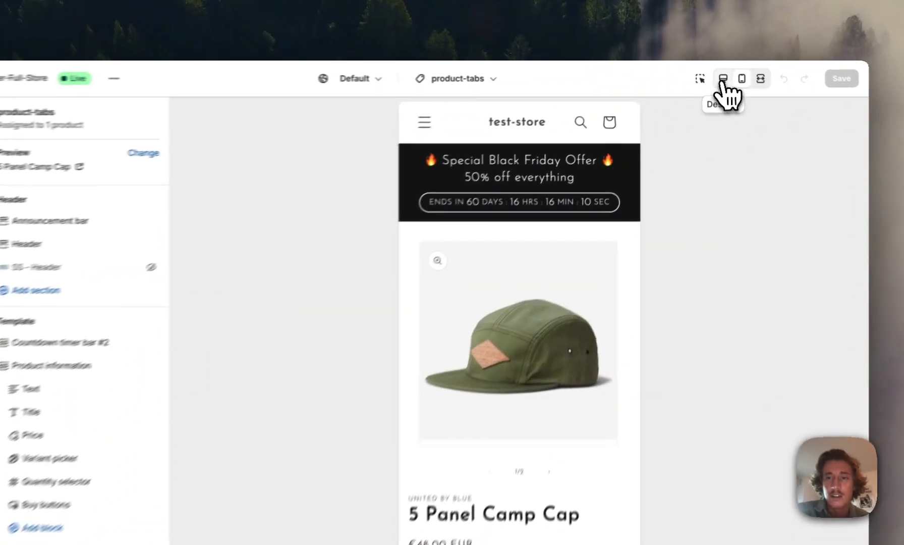
{"action": "left_click", "coordinate": [721, 76]}
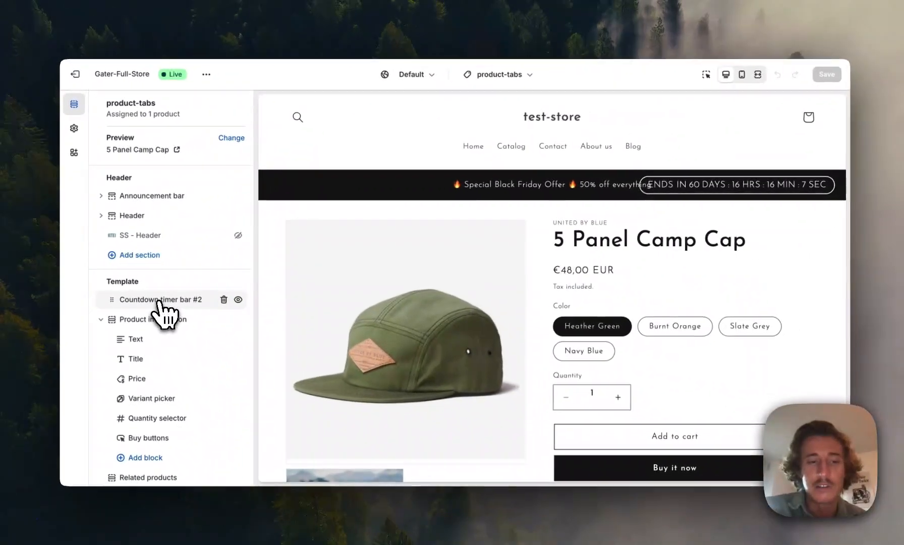
Hide the existing Countdown timer bar #2 section above Product information in the template.
{"action": "scroll", "coordinate": [158, 301], "scroll_direction": "down", "scroll_amount": 1}
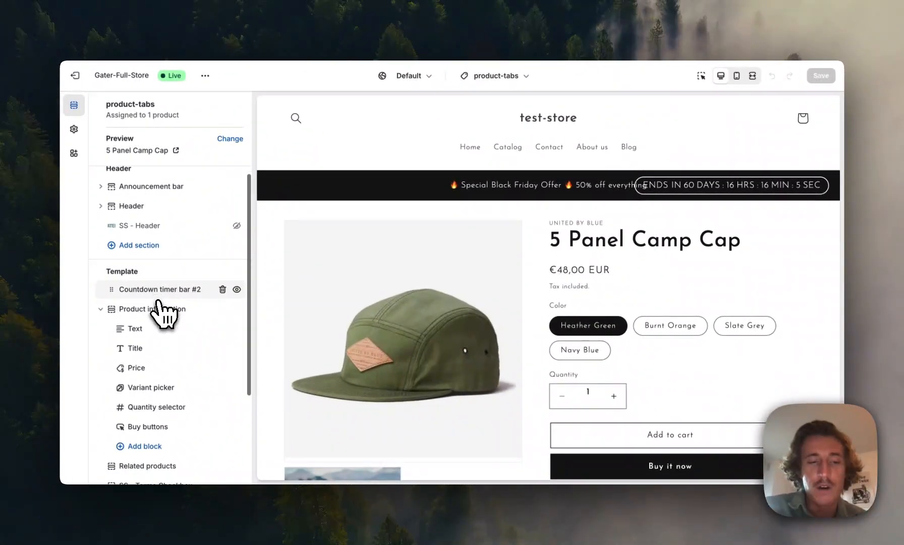
{"action": "scroll", "coordinate": [158, 302], "scroll_direction": "down", "scroll_amount": 5}
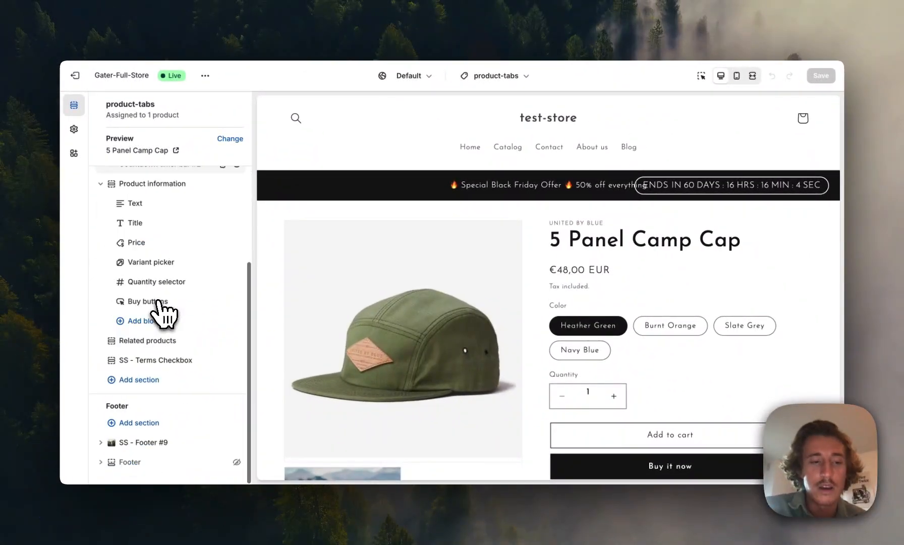
{"action": "scroll", "coordinate": [170, 339], "scroll_direction": "up", "scroll_amount": 5}
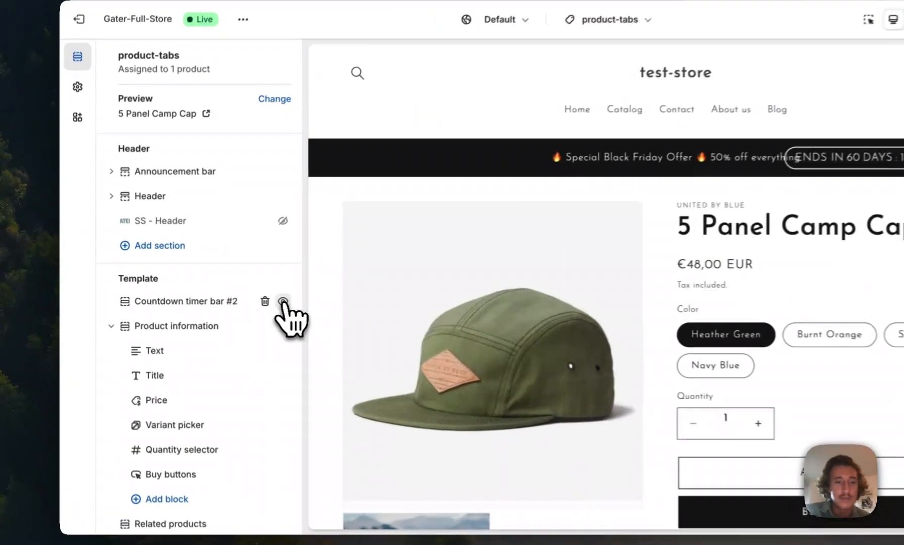
{"action": "left_click", "coordinate": [236, 298]}
Search the template's available sections for "count", add SS - Countdown timer bar #2, and save.
{"action": "scroll", "coordinate": [232, 323], "scroll_direction": "down", "scroll_amount": 3}
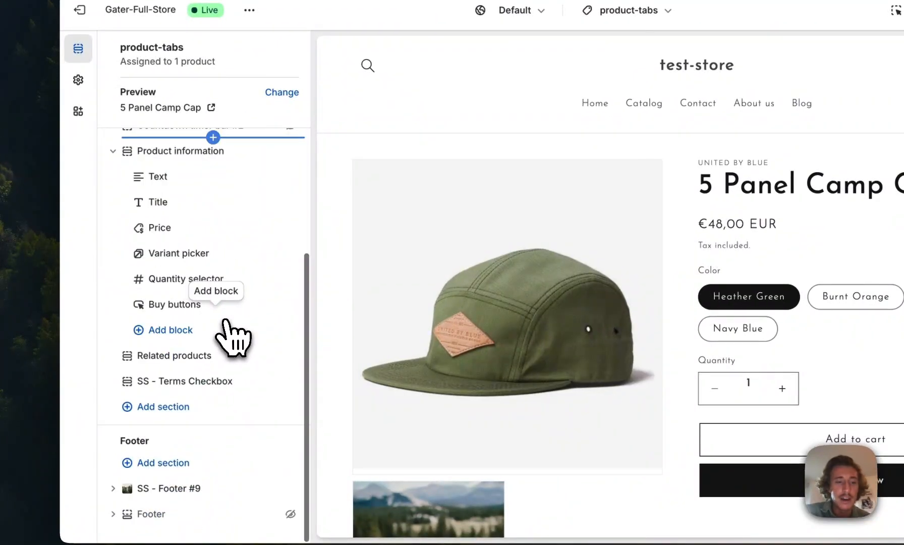
{"action": "left_click", "coordinate": [200, 411]}
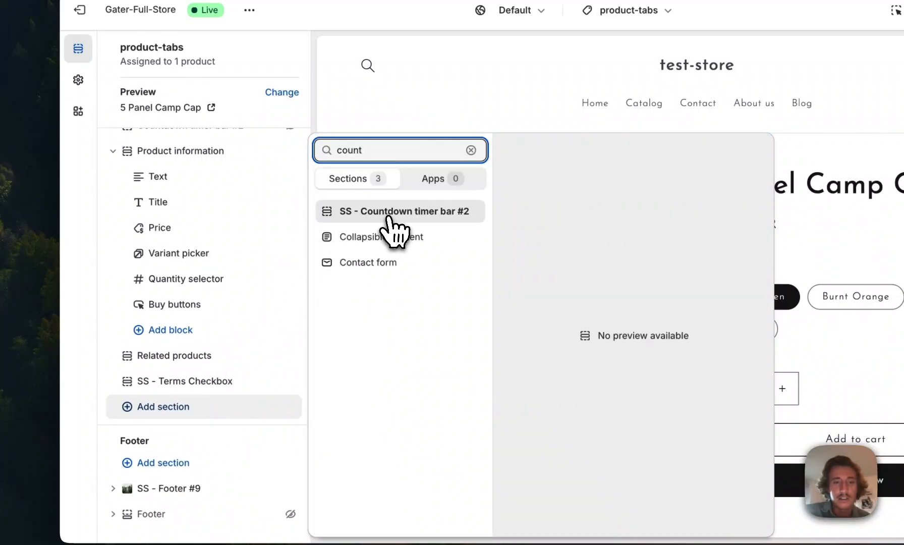
{"action": "left_click", "coordinate": [388, 212]}
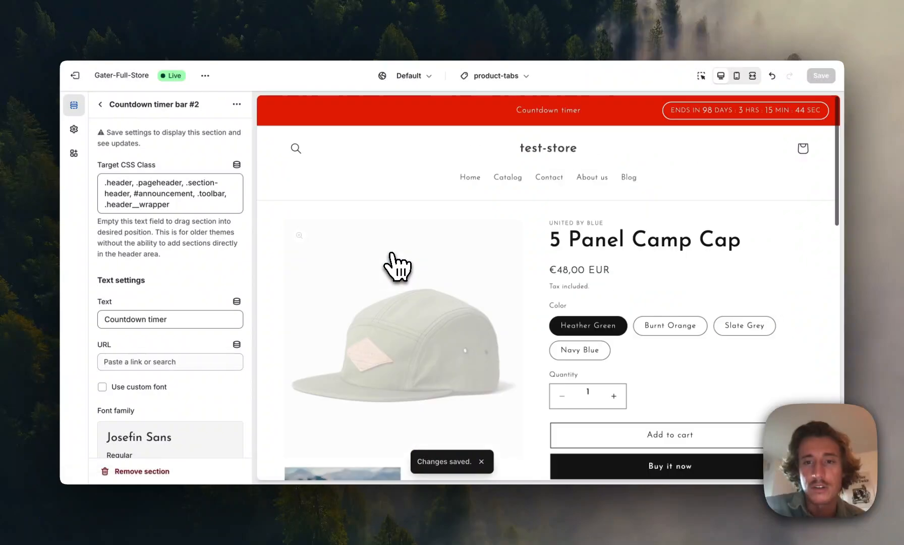
Empty the new countdown timer section's Target CSS Class so it can be repositioned, and save the theme.
{"action": "left_click", "coordinate": [180, 199]}
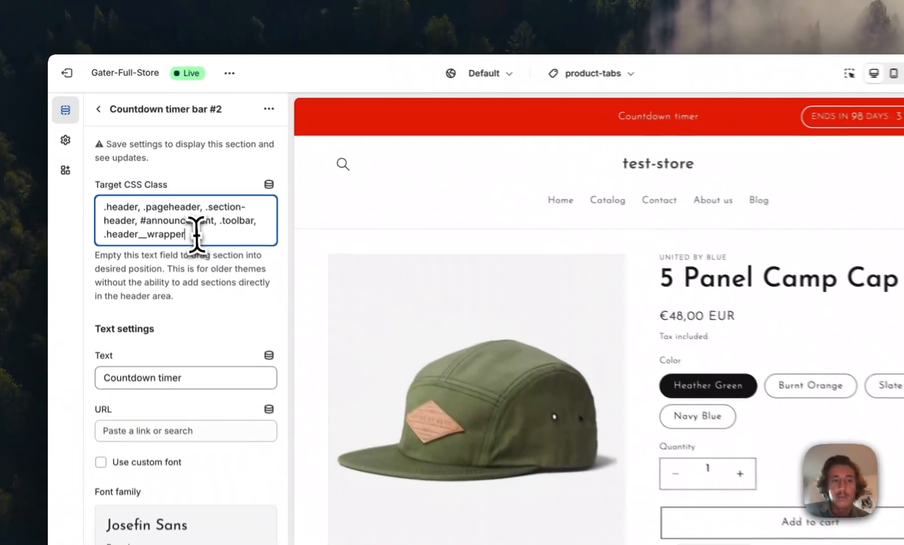
{"action": "key", "text": "ctrl+a"}
{"action": "key", "text": "BackSpace"}
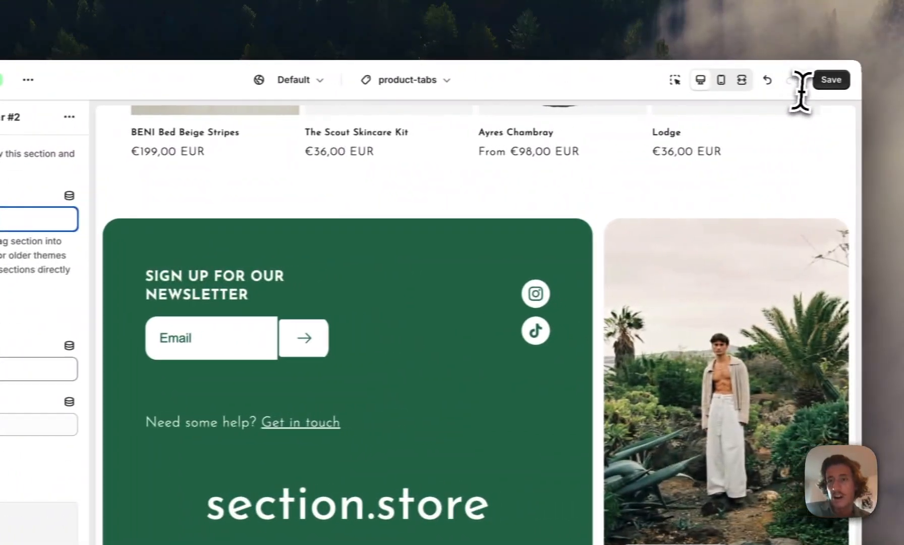
{"action": "left_click", "coordinate": [829, 80]}
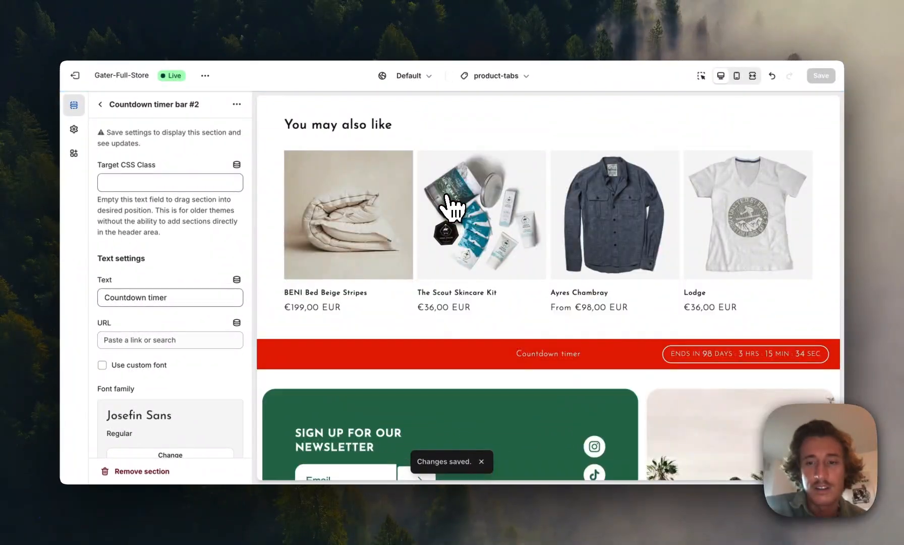
Delete the newly added Countdown timer bar #2 section, show the original one above Product information again, and save.
{"action": "scroll", "coordinate": [572, 316], "scroll_direction": "down", "scroll_amount": 2}
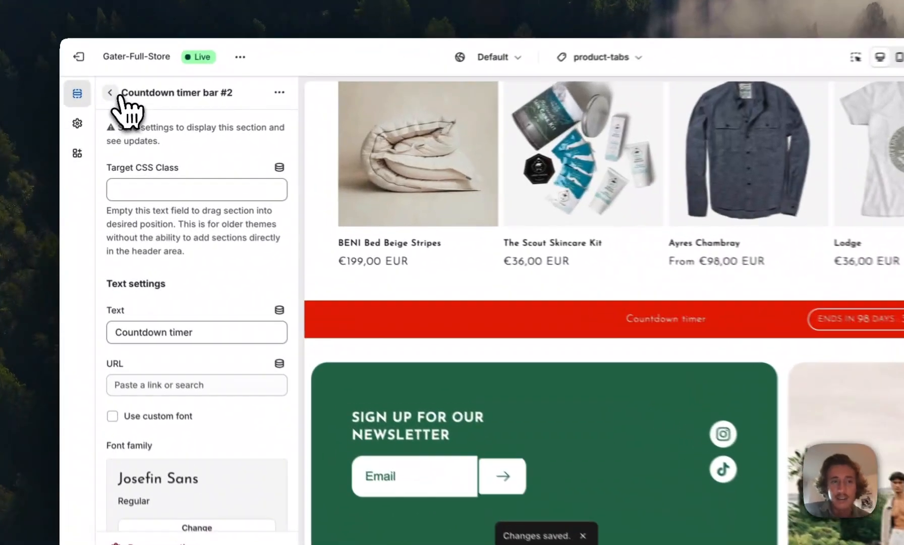
{"action": "left_click", "coordinate": [100, 104]}
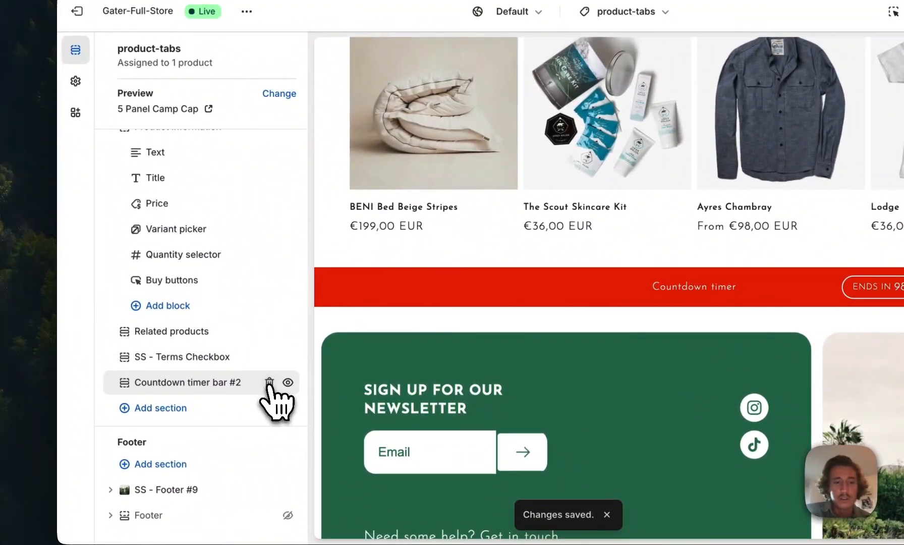
{"action": "left_click_drag", "start_coordinate": [270, 386], "coordinate": [222, 211]}
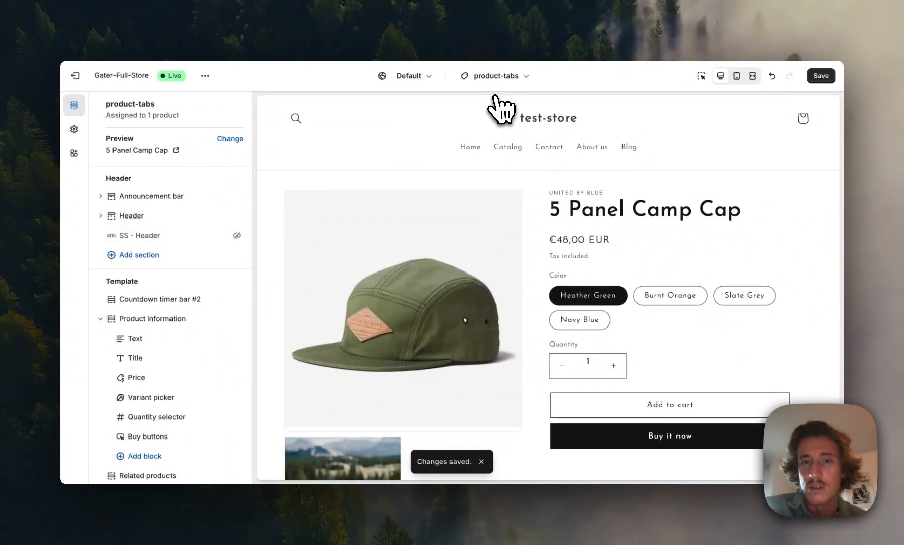
{"action": "left_click", "coordinate": [821, 76]}
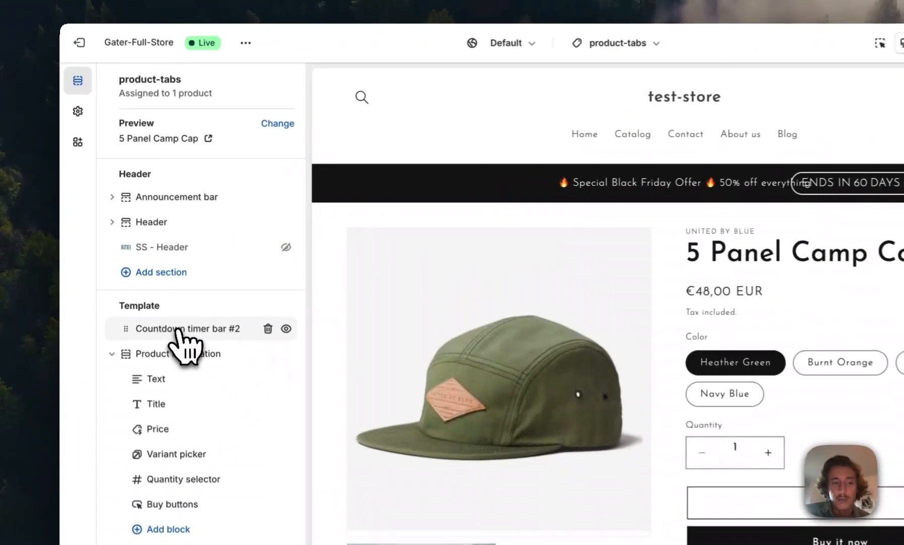
In the original Countdown timer bar #2 section's text settings, set the desktop font size to 18 px.
{"action": "left_click", "coordinate": [134, 299]}
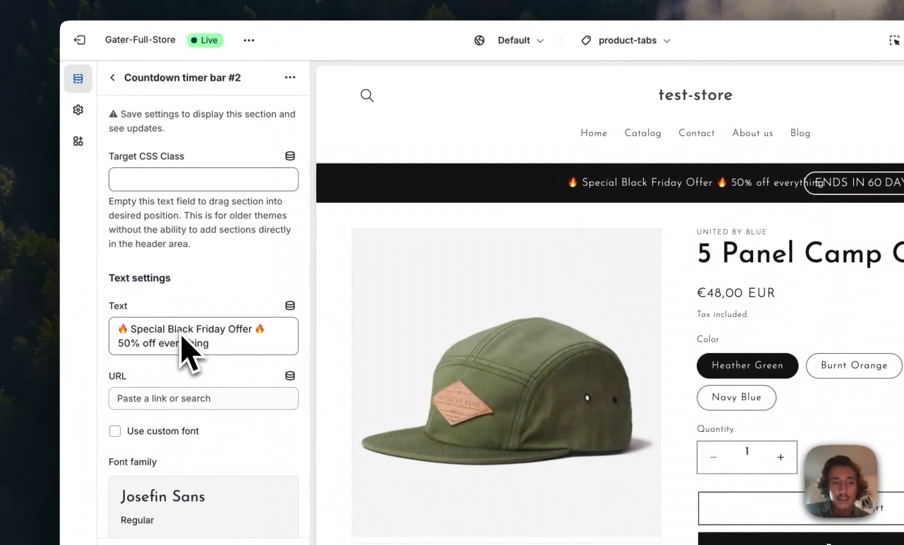
{"action": "scroll", "coordinate": [201, 206], "scroll_direction": "down", "scroll_amount": 2}
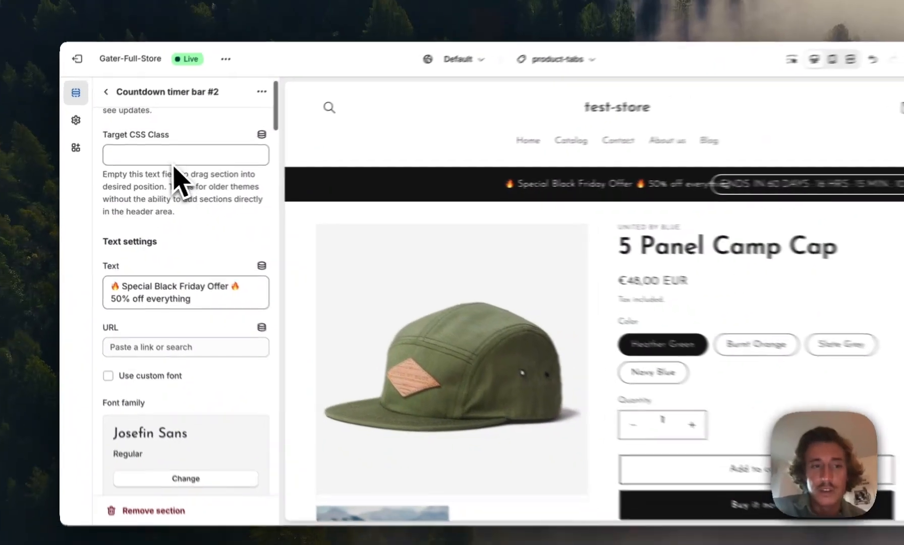
{"action": "scroll", "coordinate": [162, 203], "scroll_direction": "down", "scroll_amount": 2}
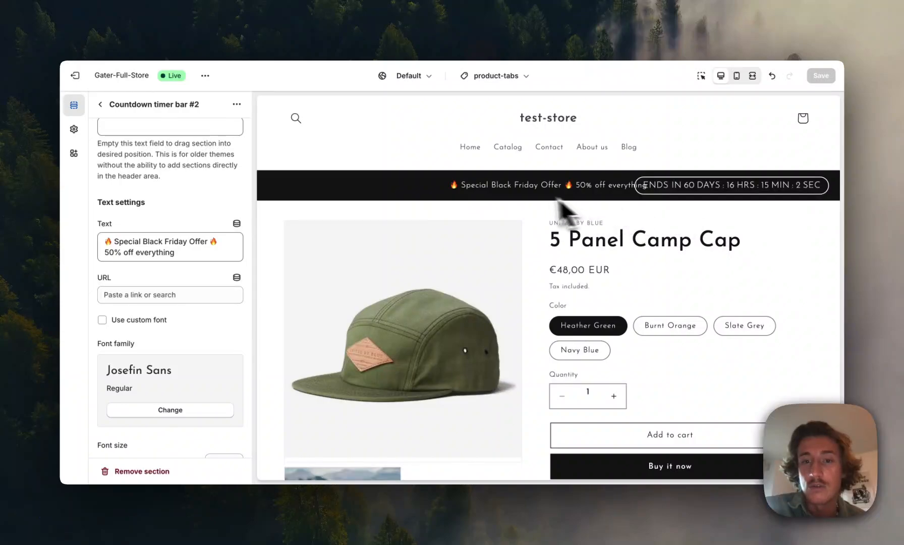
{"action": "scroll", "coordinate": [199, 290], "scroll_direction": "down", "scroll_amount": 1}
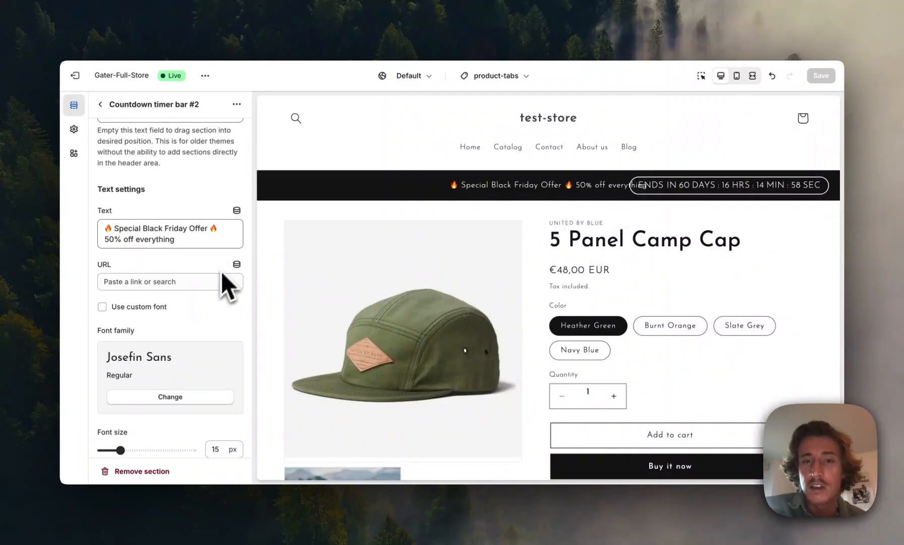
{"action": "scroll", "coordinate": [217, 217], "scroll_direction": "down", "scroll_amount": 5}
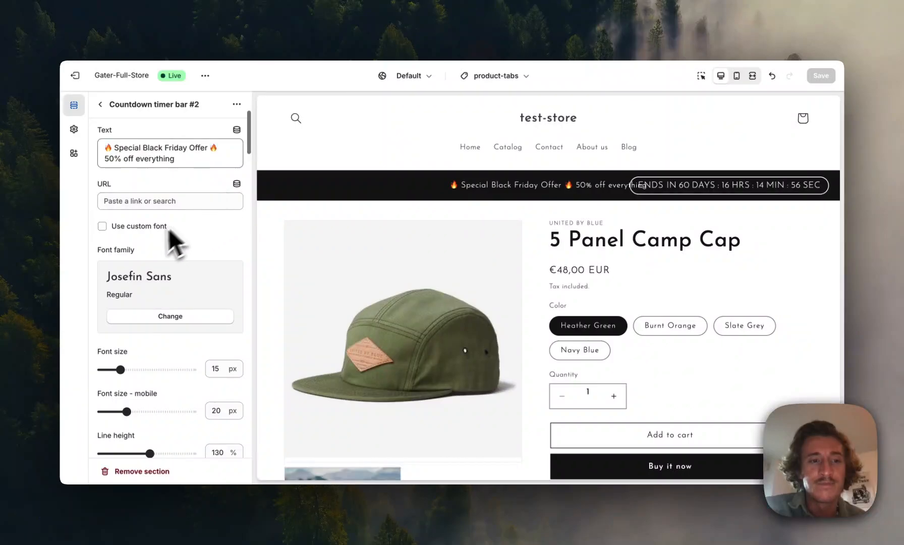
{"action": "scroll", "coordinate": [170, 252], "scroll_direction": "down", "scroll_amount": 4}
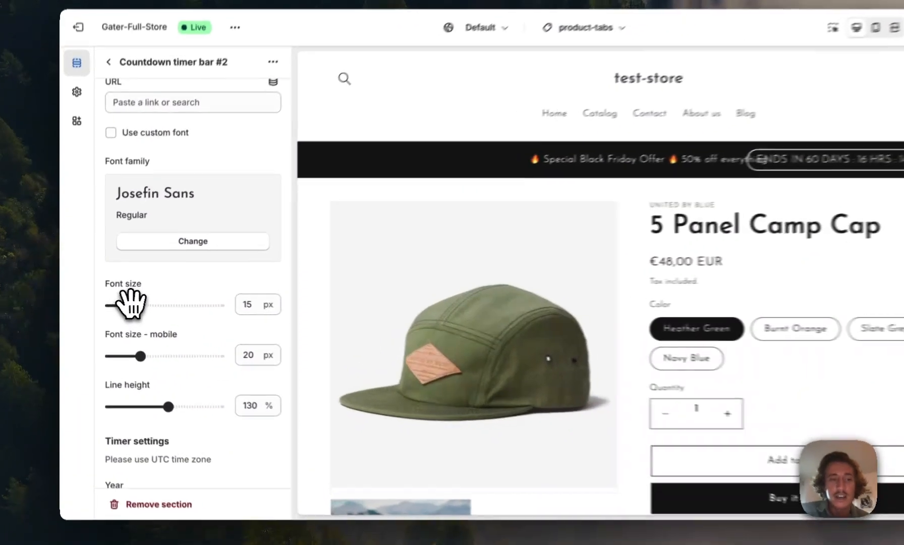
{"action": "left_click_drag", "start_coordinate": [121, 306], "coordinate": [125, 306]}
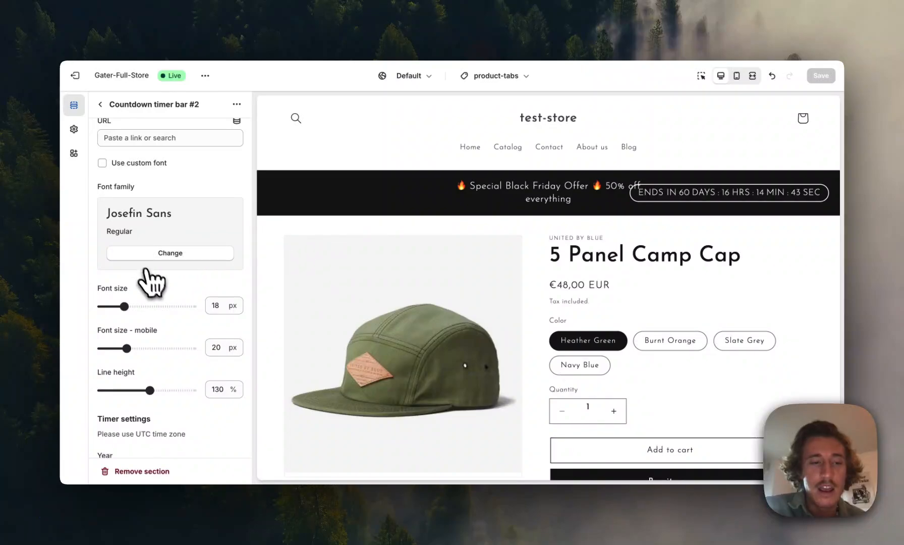
Set the countdown timer section's background color to orange #FF6F00 in its section colors and save the theme.
{"action": "scroll", "coordinate": [151, 283], "scroll_direction": "down", "scroll_amount": 5}
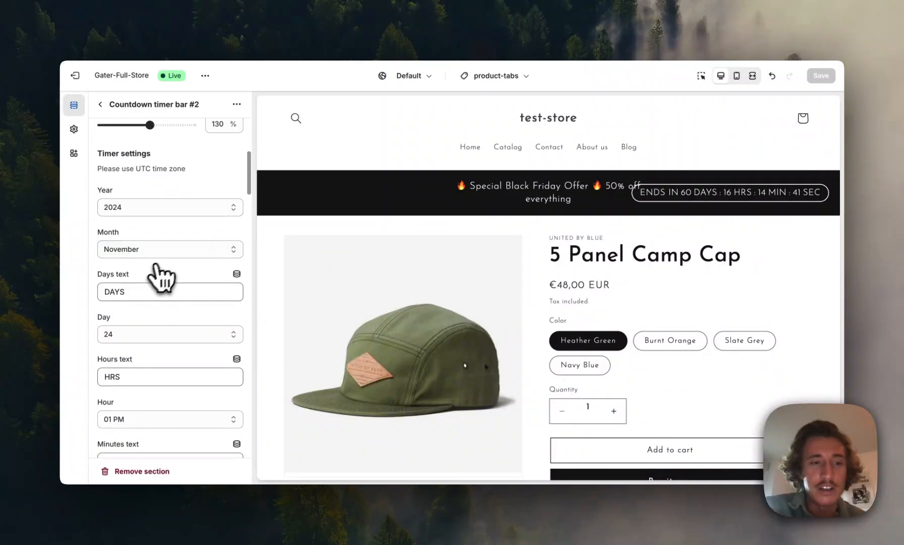
{"action": "scroll", "coordinate": [144, 217], "scroll_direction": "down", "scroll_amount": 2}
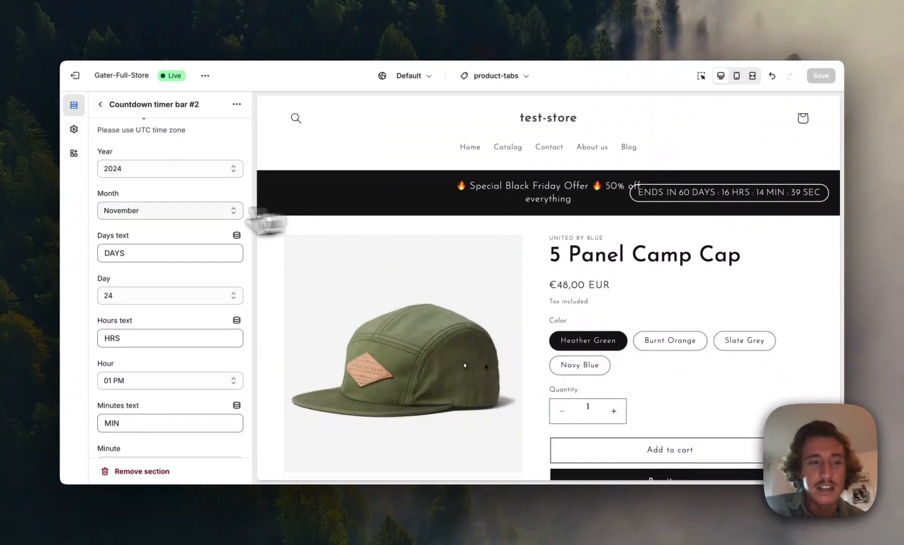
{"action": "scroll", "coordinate": [171, 222], "scroll_direction": "down", "scroll_amount": 10}
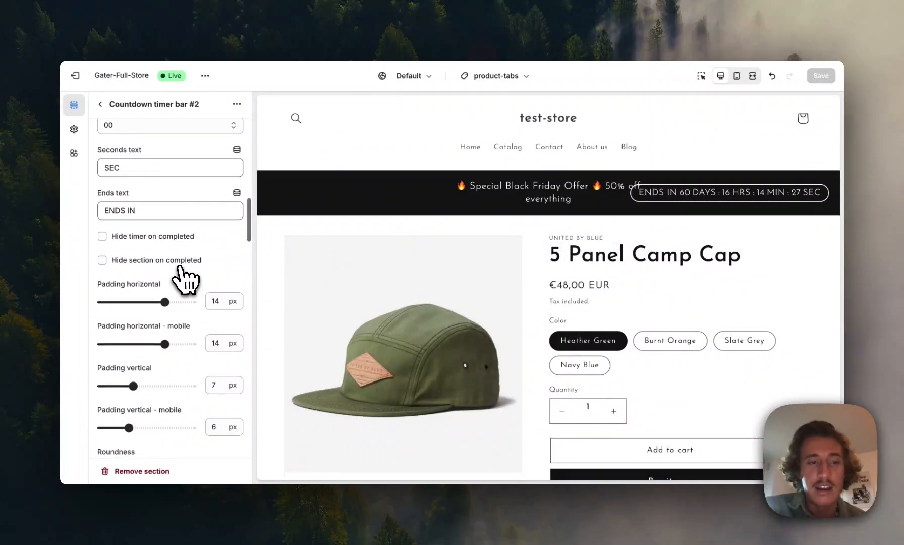
{"action": "scroll", "coordinate": [174, 250], "scroll_direction": "down", "scroll_amount": 7}
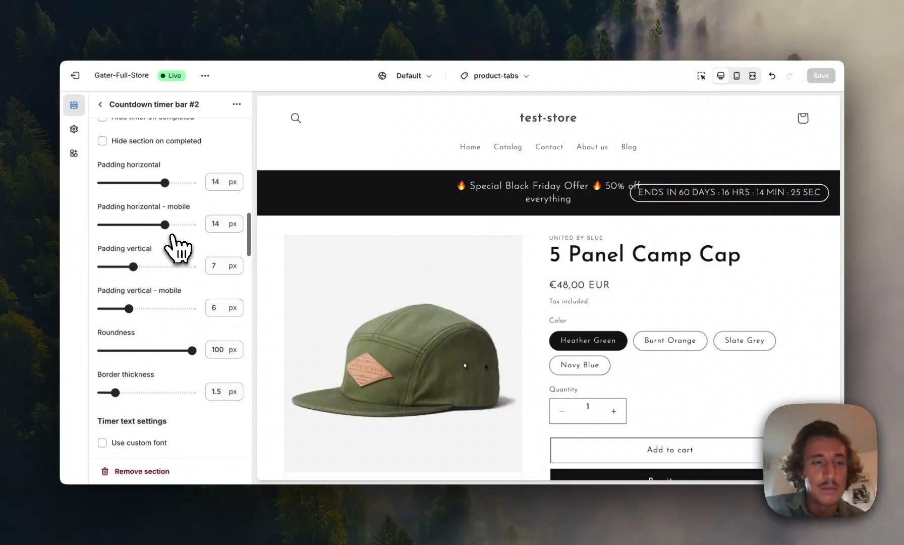
{"action": "scroll", "coordinate": [173, 236], "scroll_direction": "down", "scroll_amount": 18}
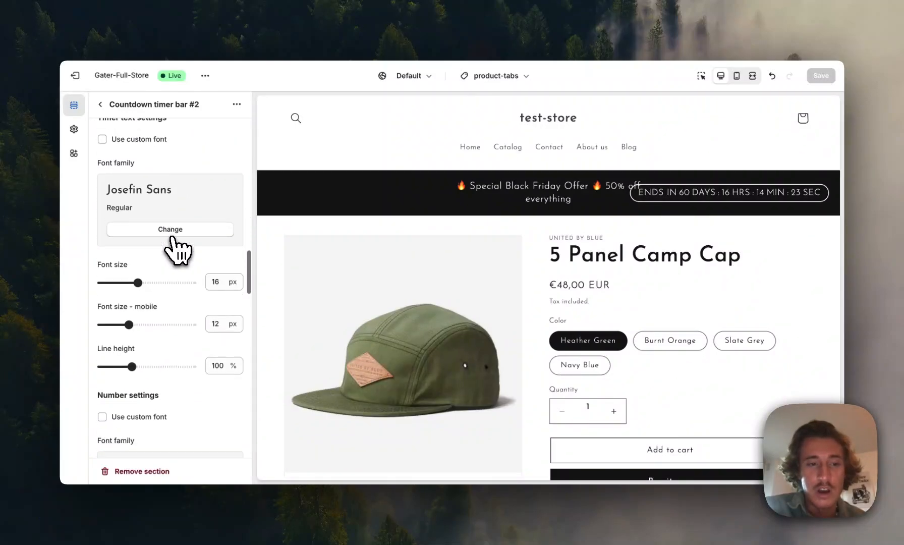
{"action": "scroll", "coordinate": [201, 212], "scroll_direction": "down", "scroll_amount": 20}
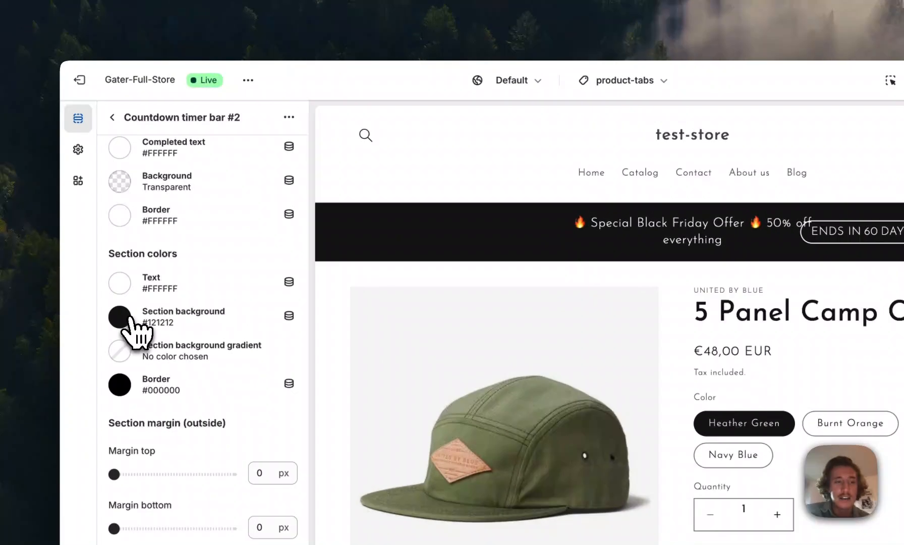
{"action": "left_click", "coordinate": [106, 258]}
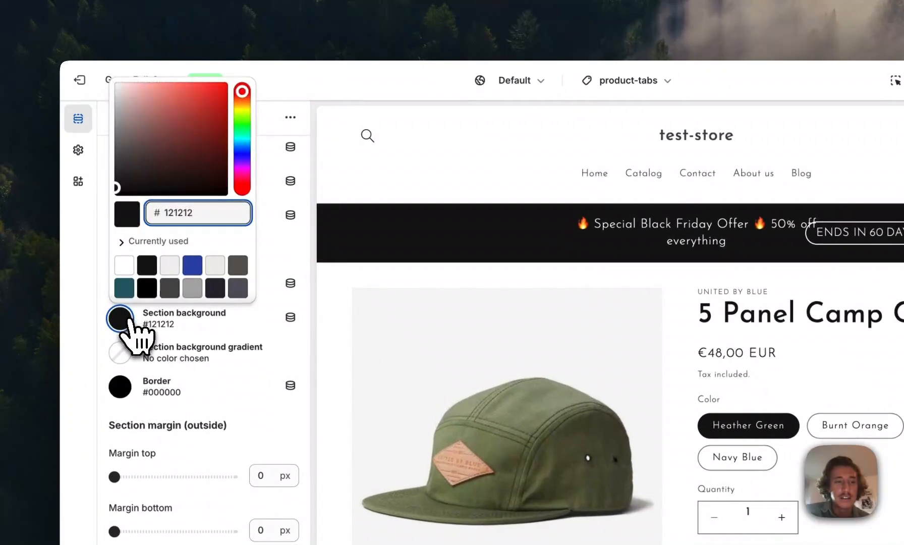
{"action": "left_click_drag", "start_coordinate": [244, 93], "coordinate": [243, 86]}
{"action": "left_click", "coordinate": [220, 80]}
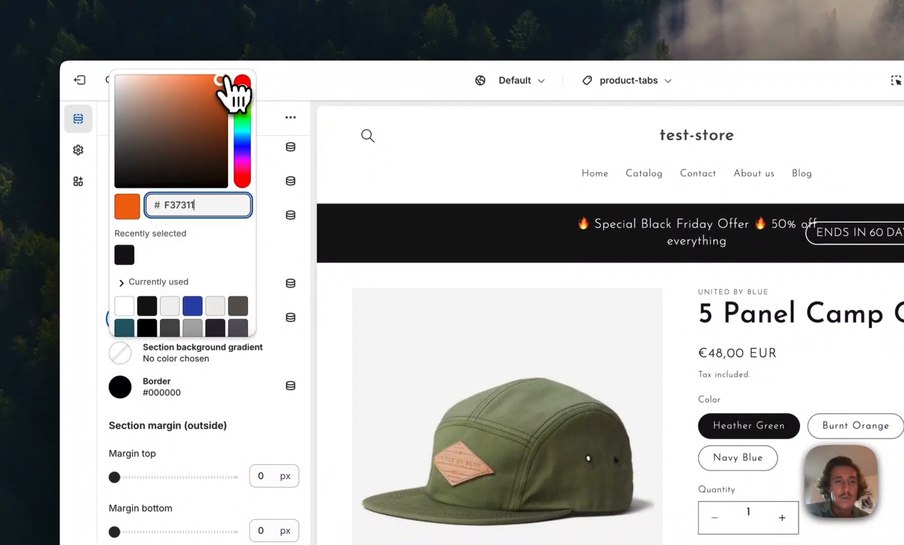
{"action": "key", "text": "Return"}
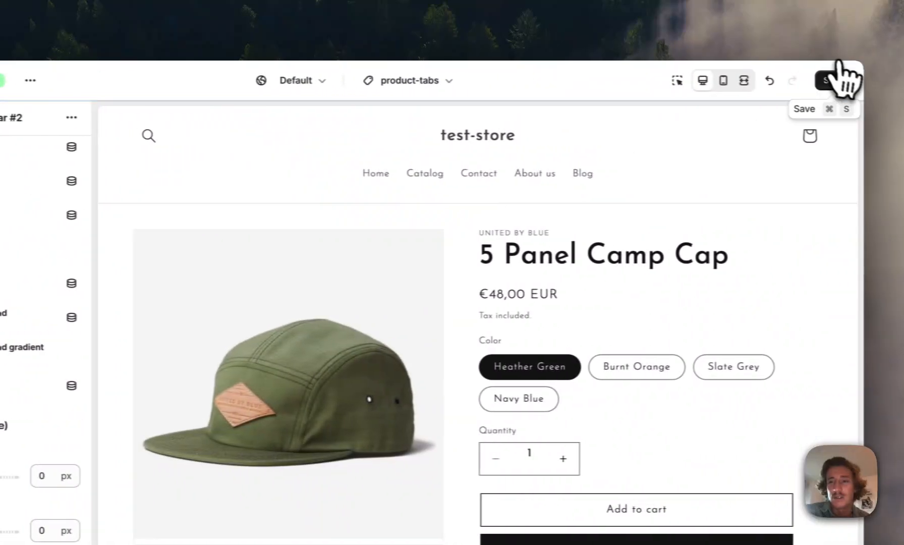
{"action": "left_click", "coordinate": [814, 85]}
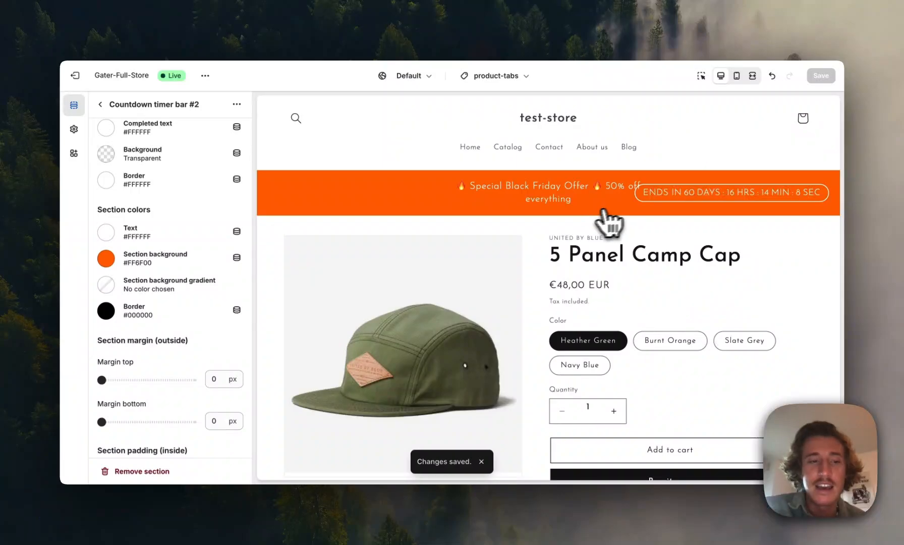
Review the countdown section's padding and width settings, return to the template's section list, and view the live theme's storefront.
{"action": "scroll", "coordinate": [168, 288], "scroll_direction": "down", "scroll_amount": 5}
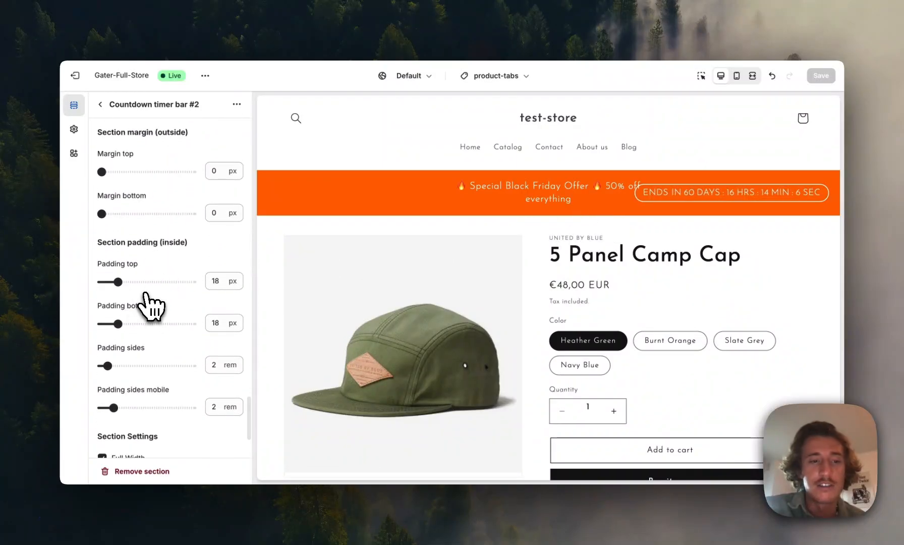
{"action": "scroll", "coordinate": [150, 305], "scroll_direction": "down", "scroll_amount": 3}
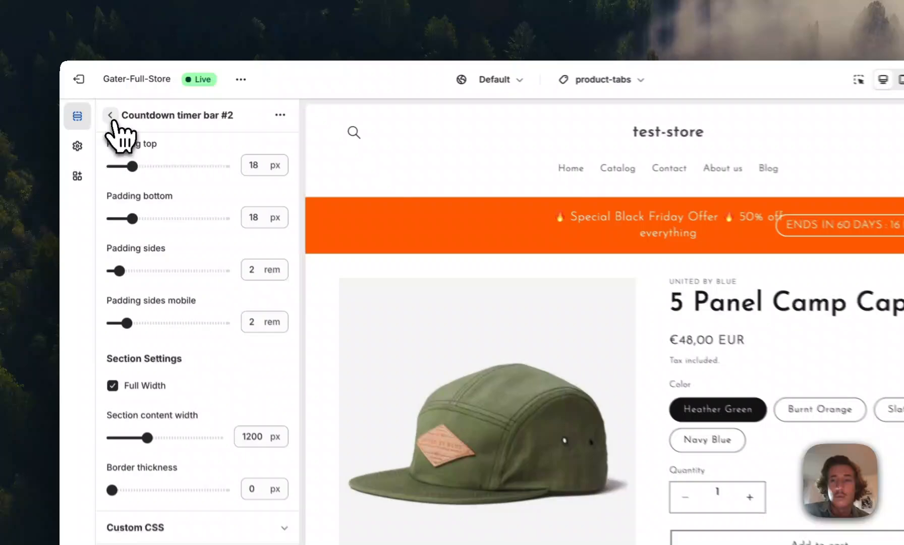
{"action": "left_click", "coordinate": [100, 104]}
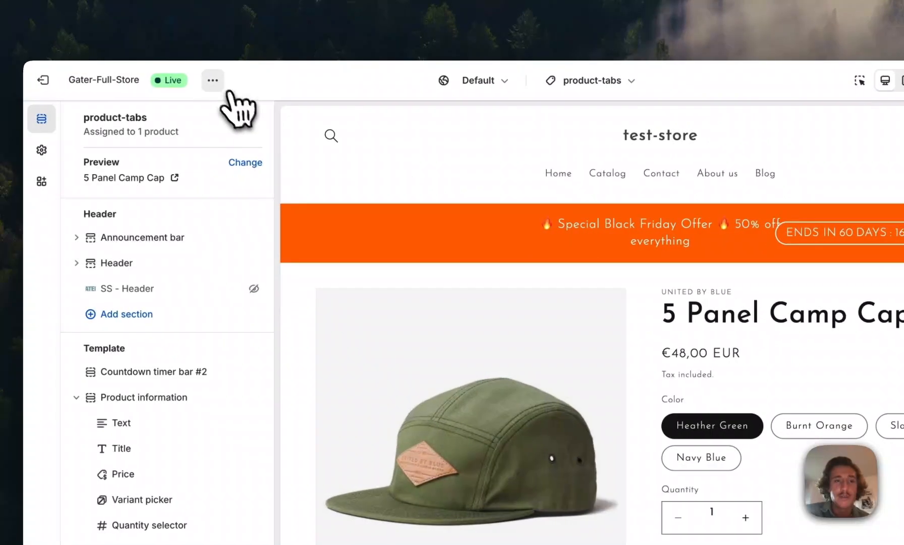
{"action": "left_click", "coordinate": [25, 81]}
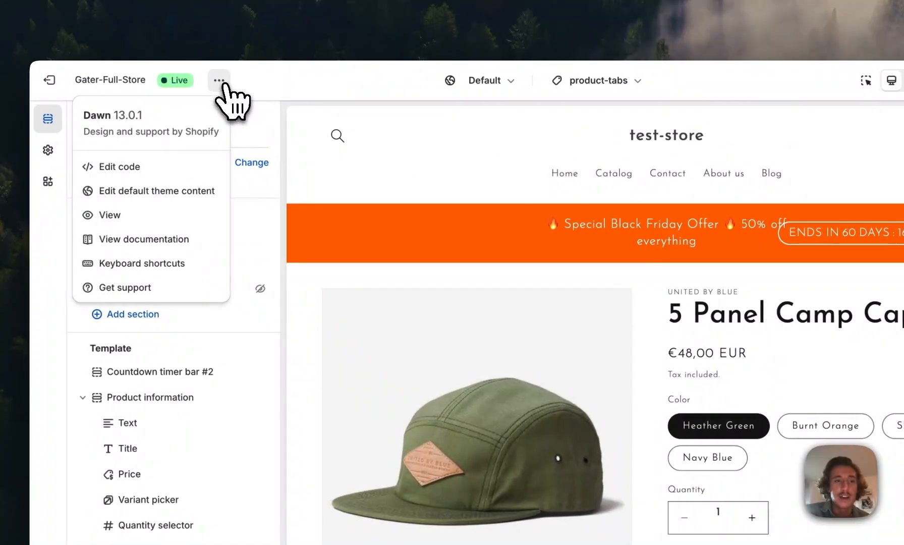
{"action": "left_click", "coordinate": [167, 222]}
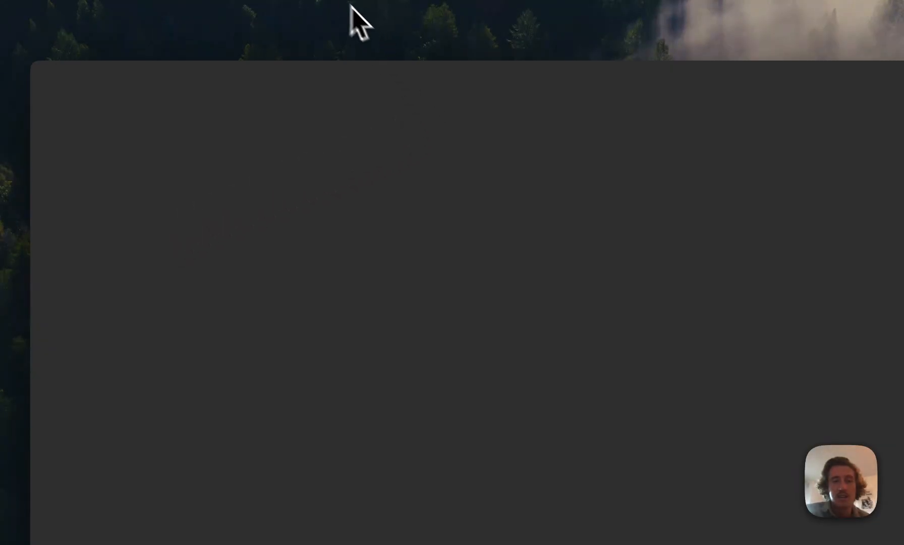